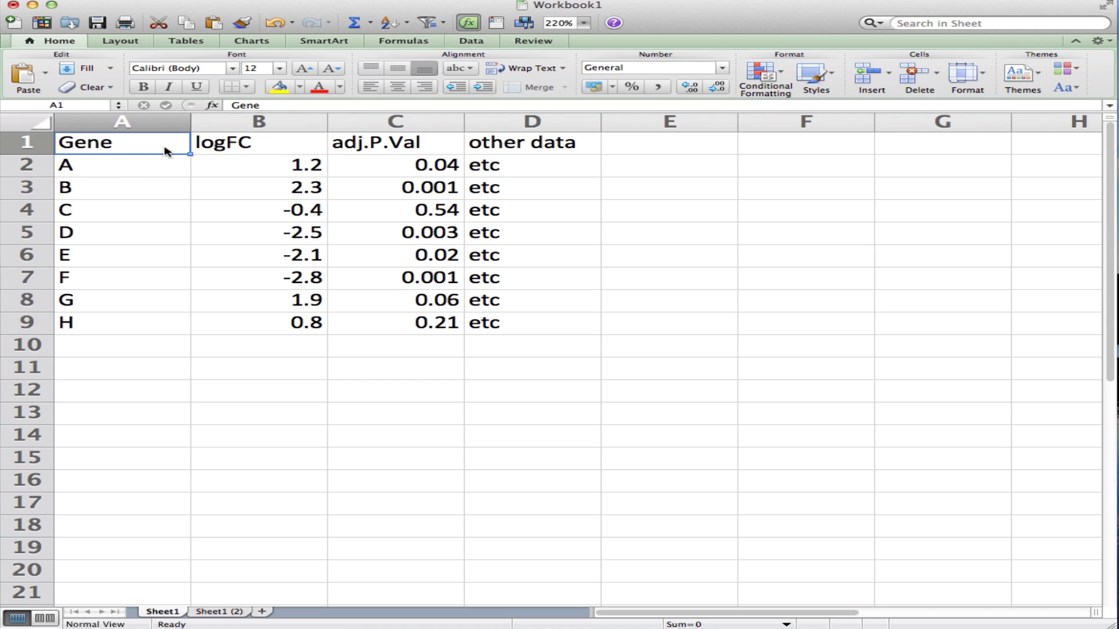
- Review the logFC and adj.P.Val headers, then select the whole other data column D
click(227, 145)
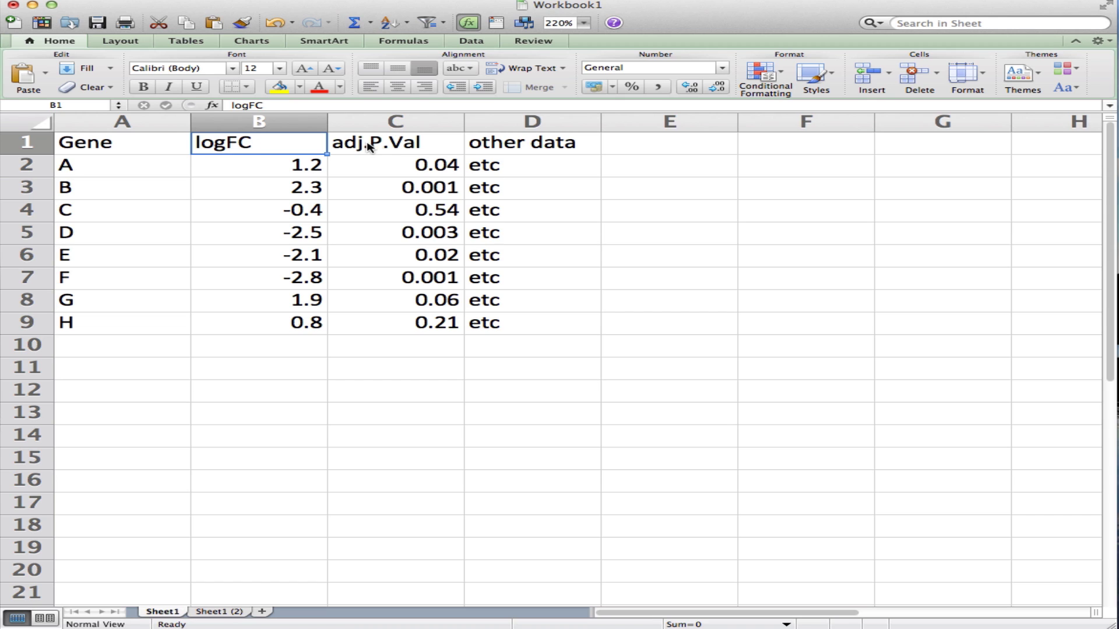
click(388, 145)
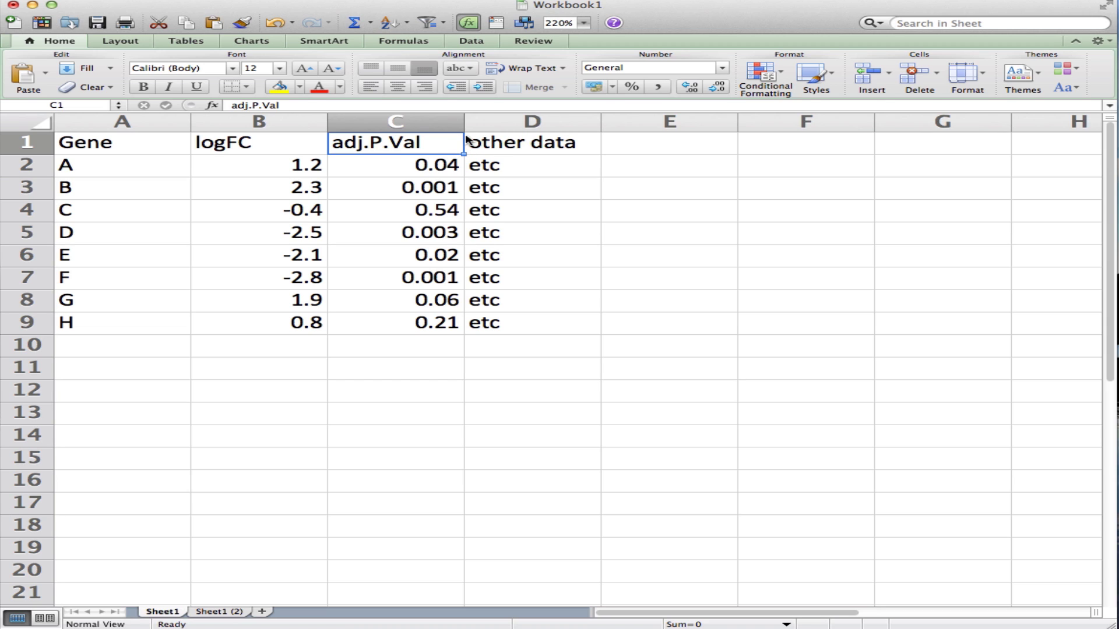
click(512, 124)
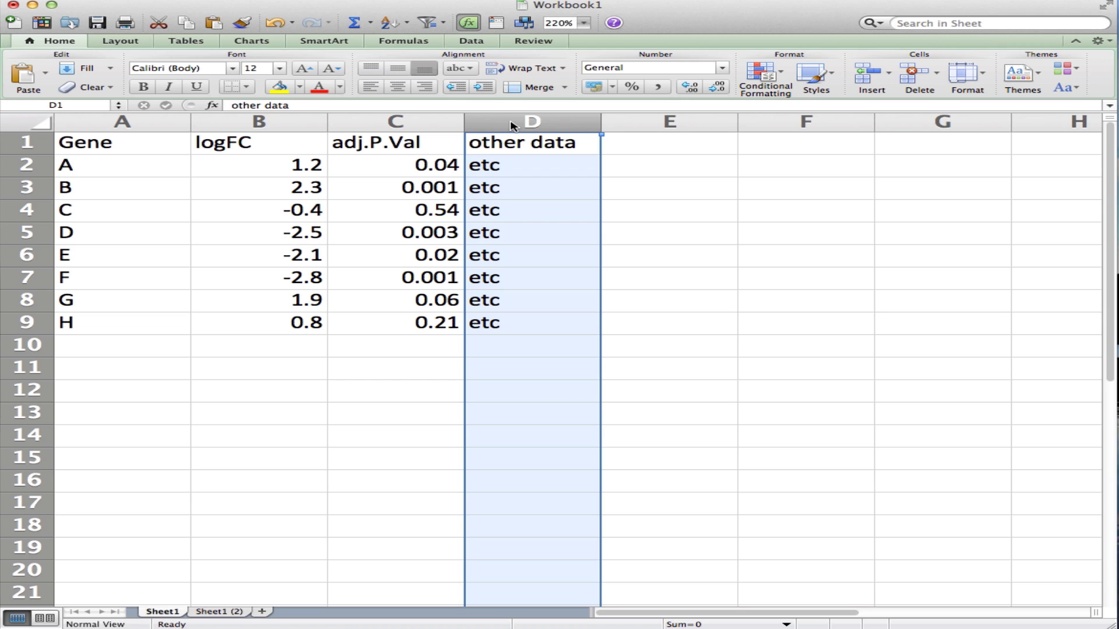
- Insert a blank column before other data and head it 'significant?'
right_click(504, 124)
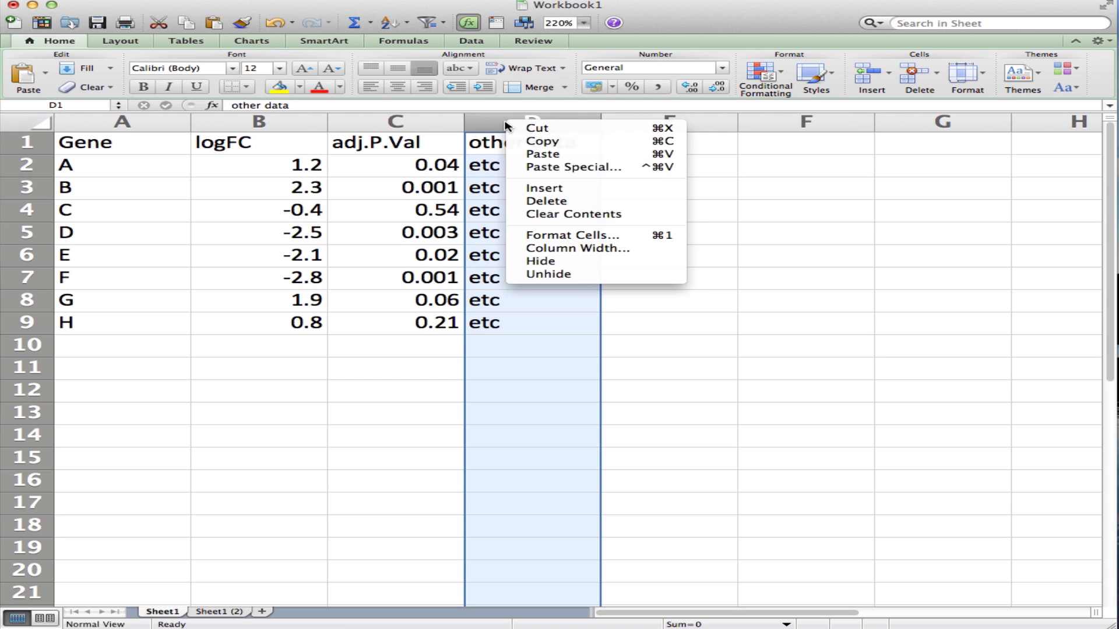
click(527, 190)
click(518, 146)
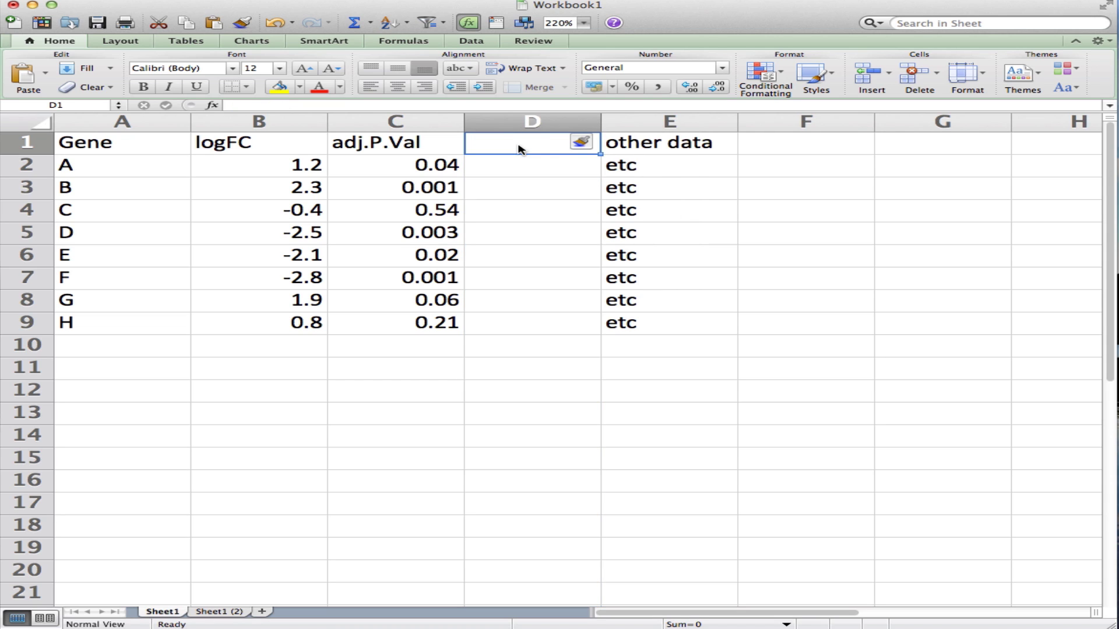
text(significant?)
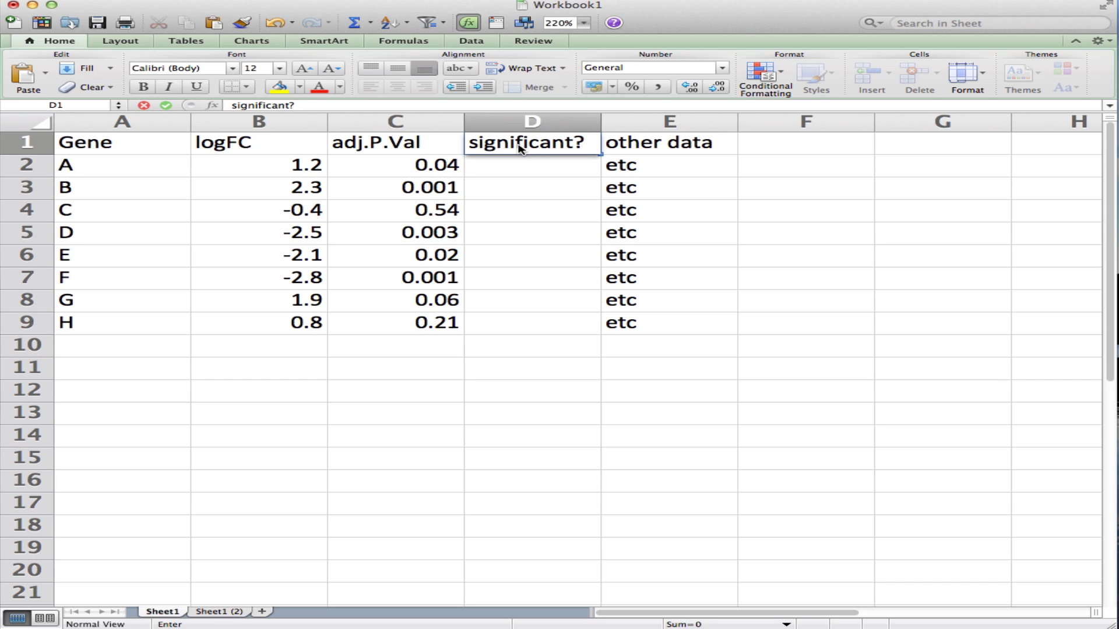
key(Return)
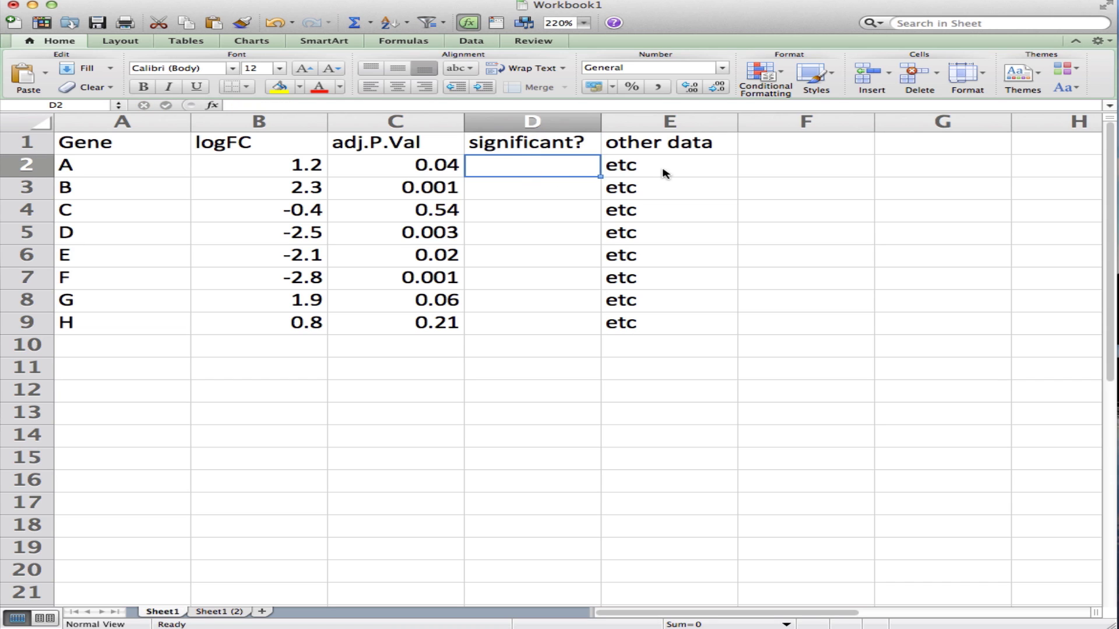
- Enter =IF(C2<0.05, "sig", "notsig") in D2 and fill it down to row 9
text(=)
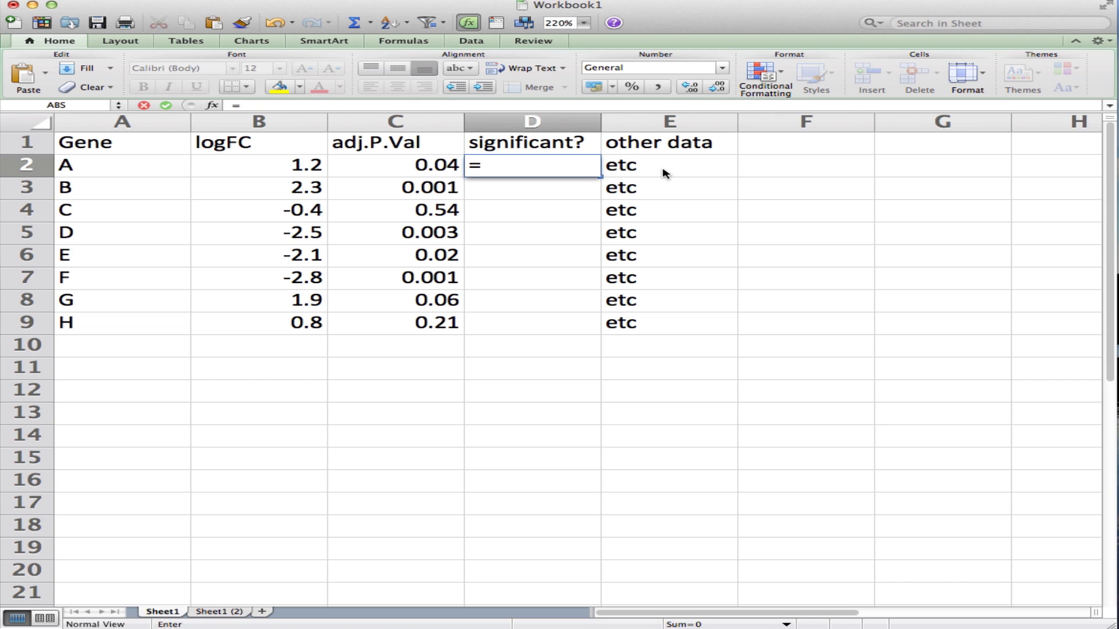
text(IF)
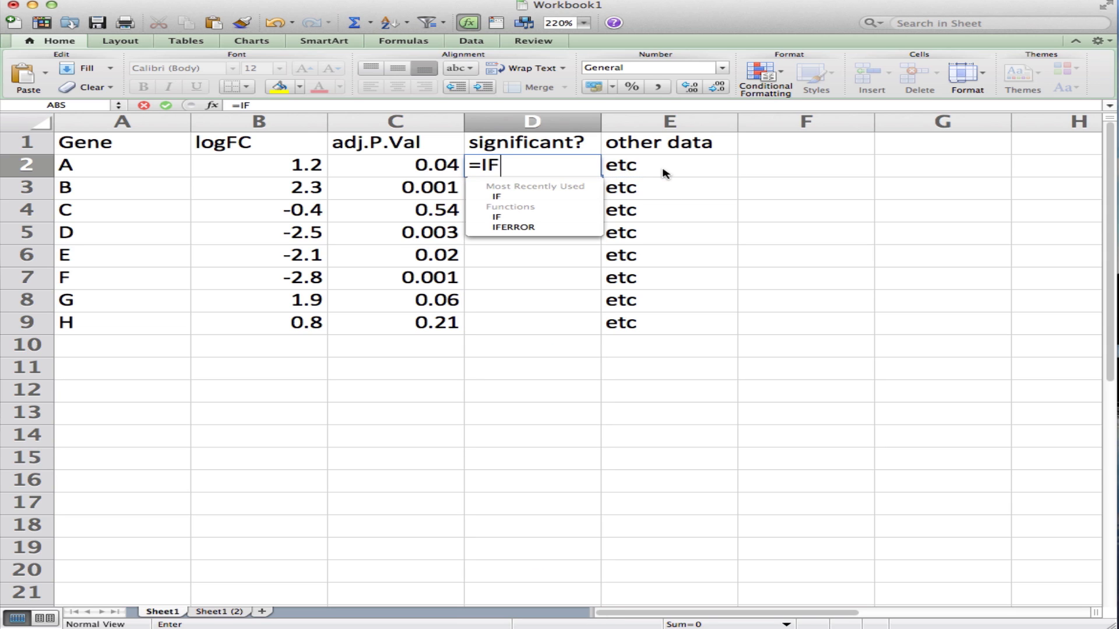
text(()
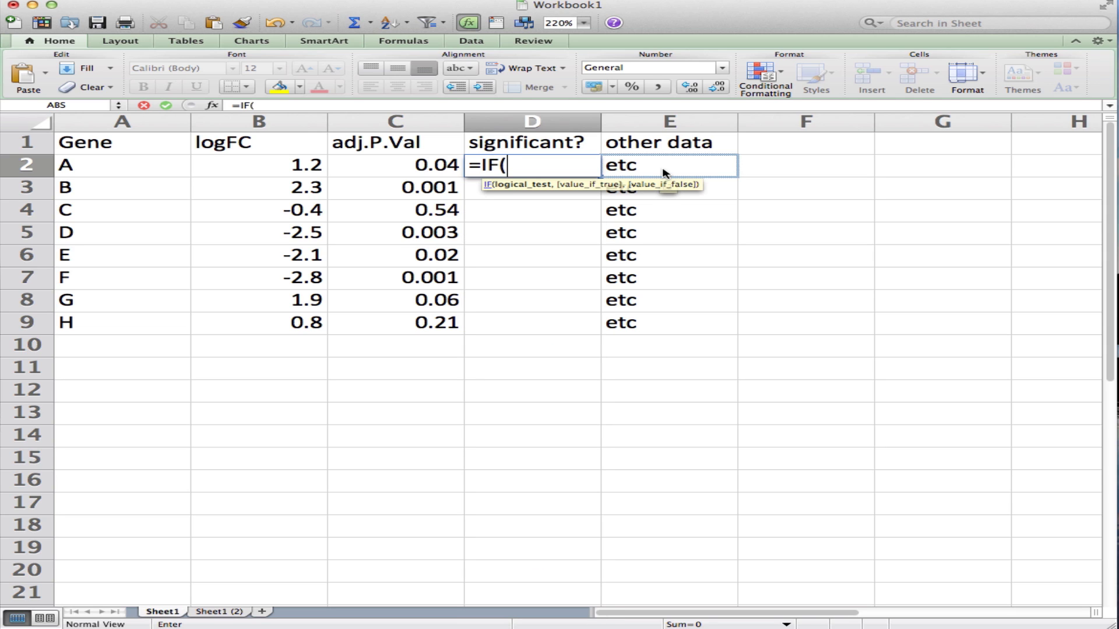
click(420, 169)
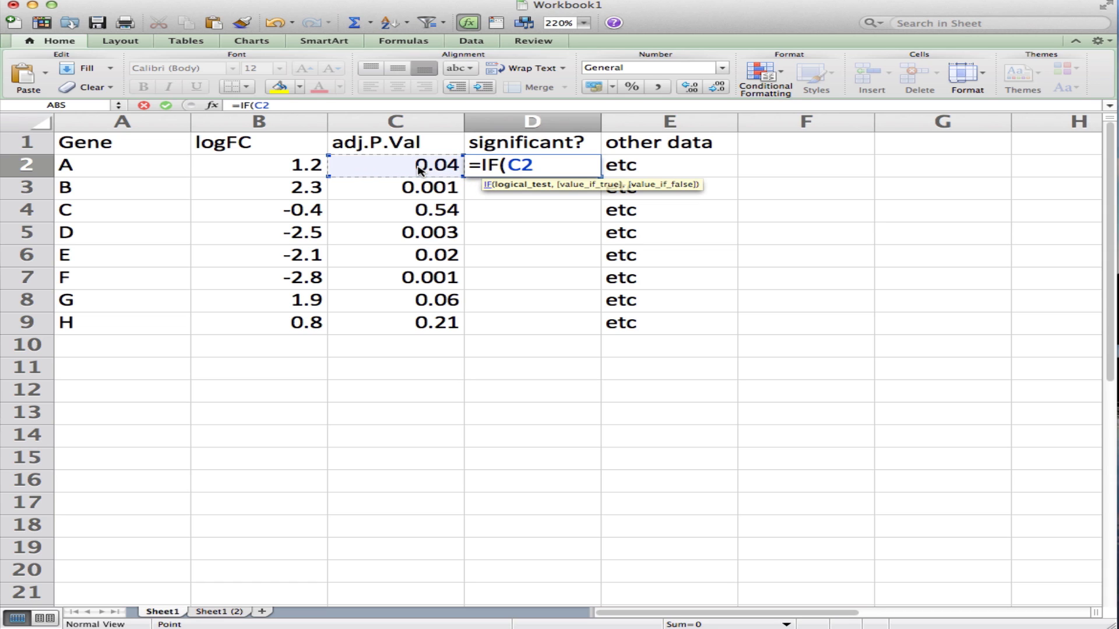
text(<0.05)
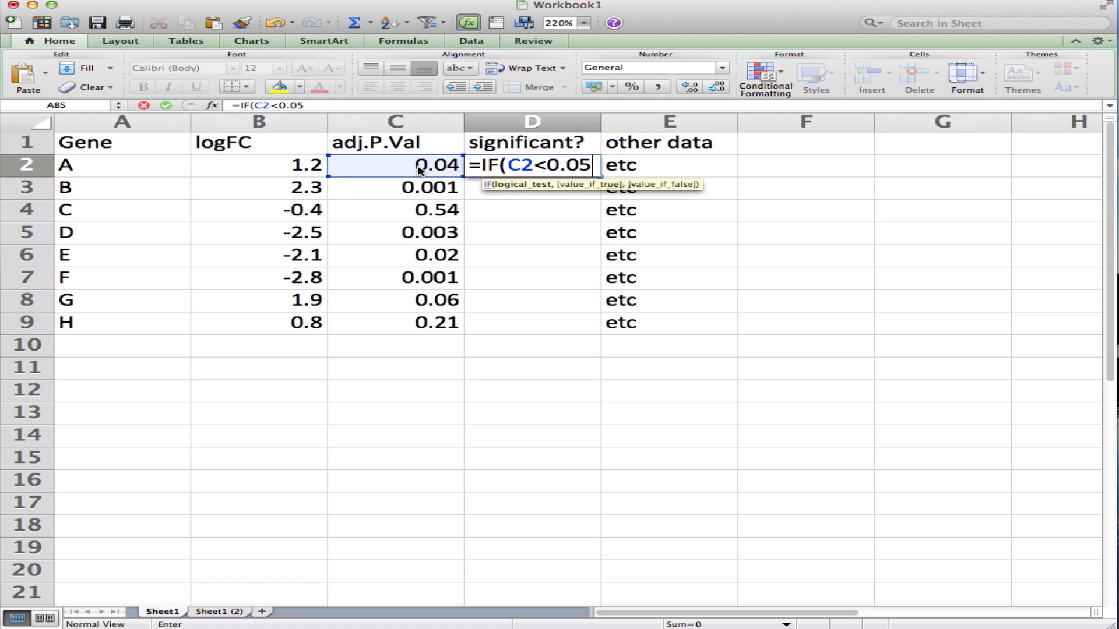
text(,)
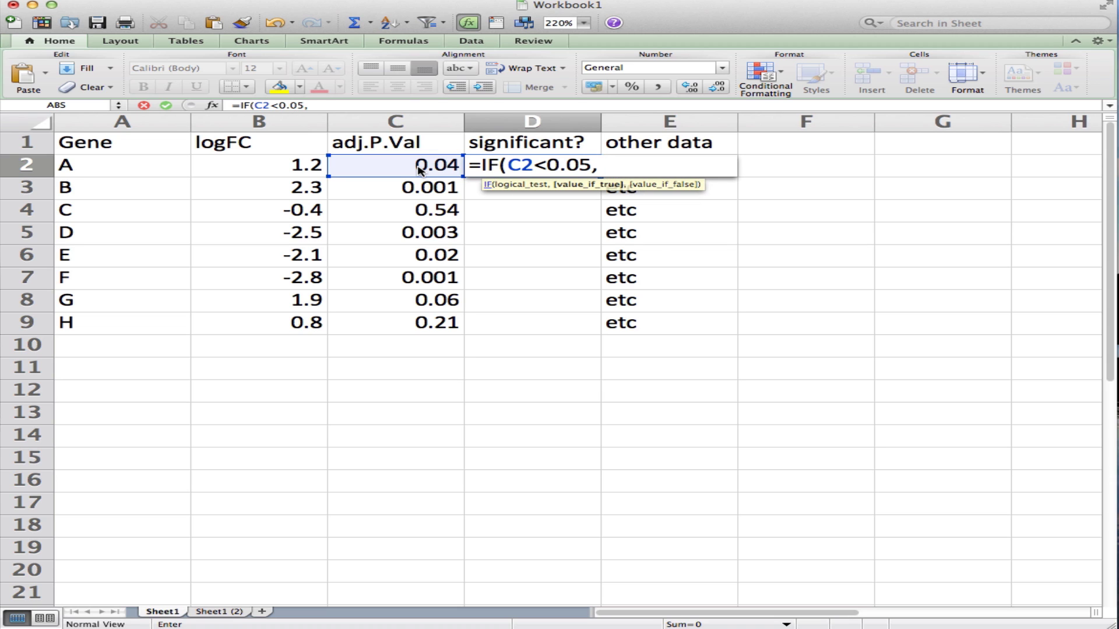
text( "signi)
key(BackSpace)
key(BackSpace)
text(")
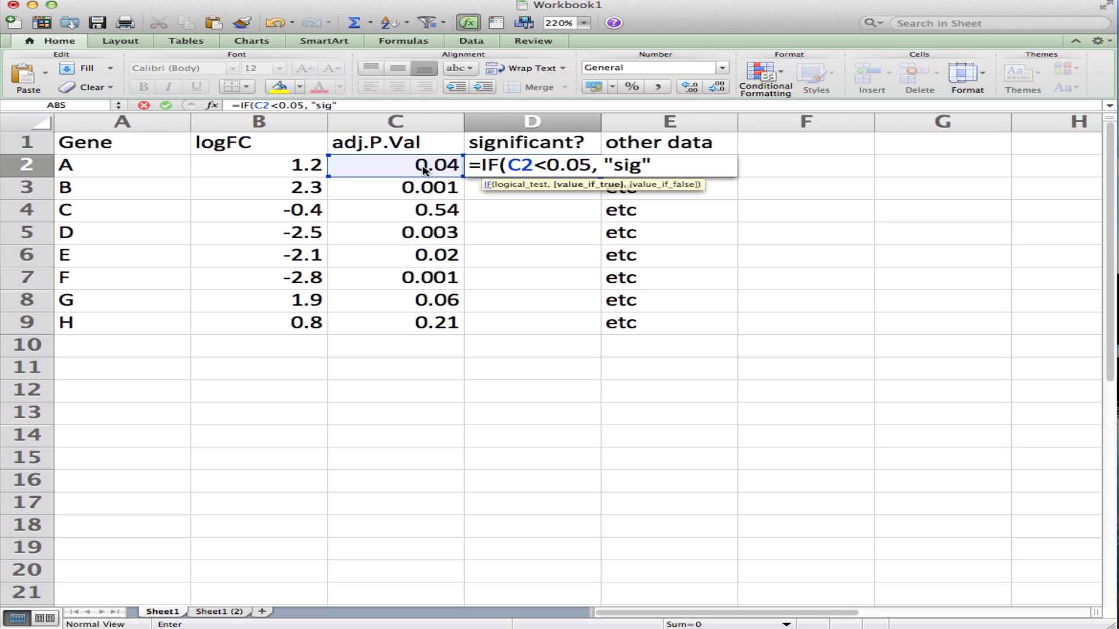
text(, )
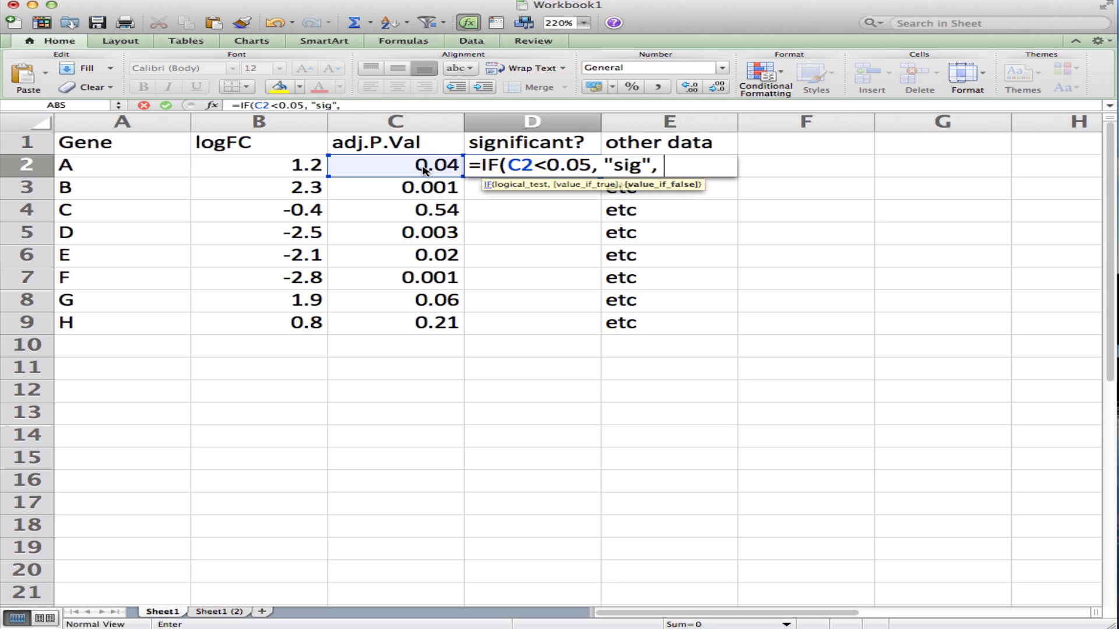
text("notsig")
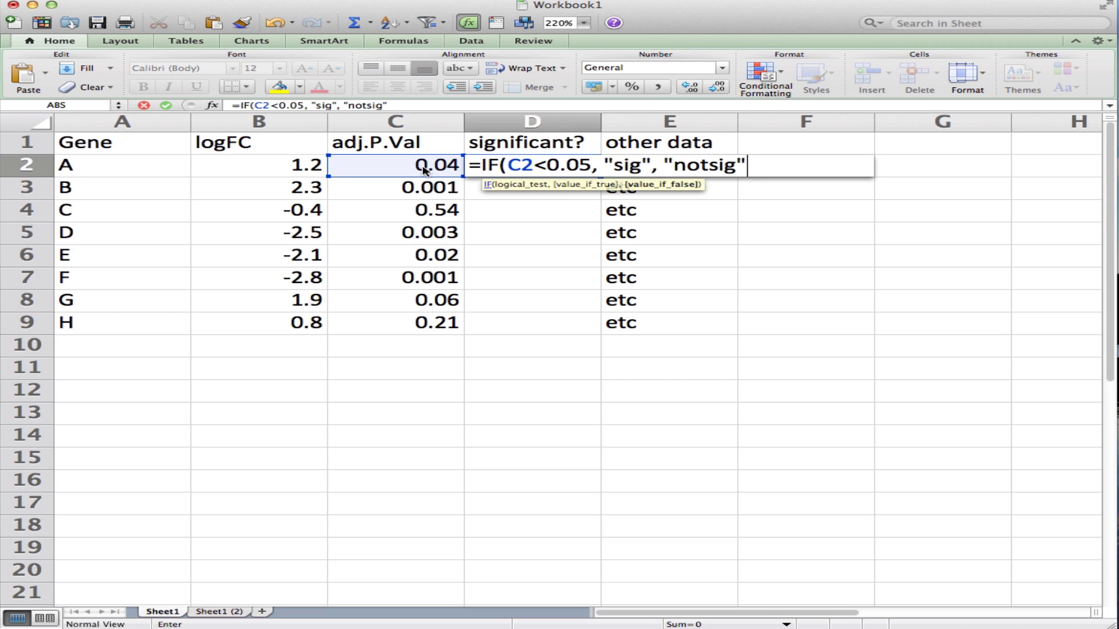
text())
key(Return)
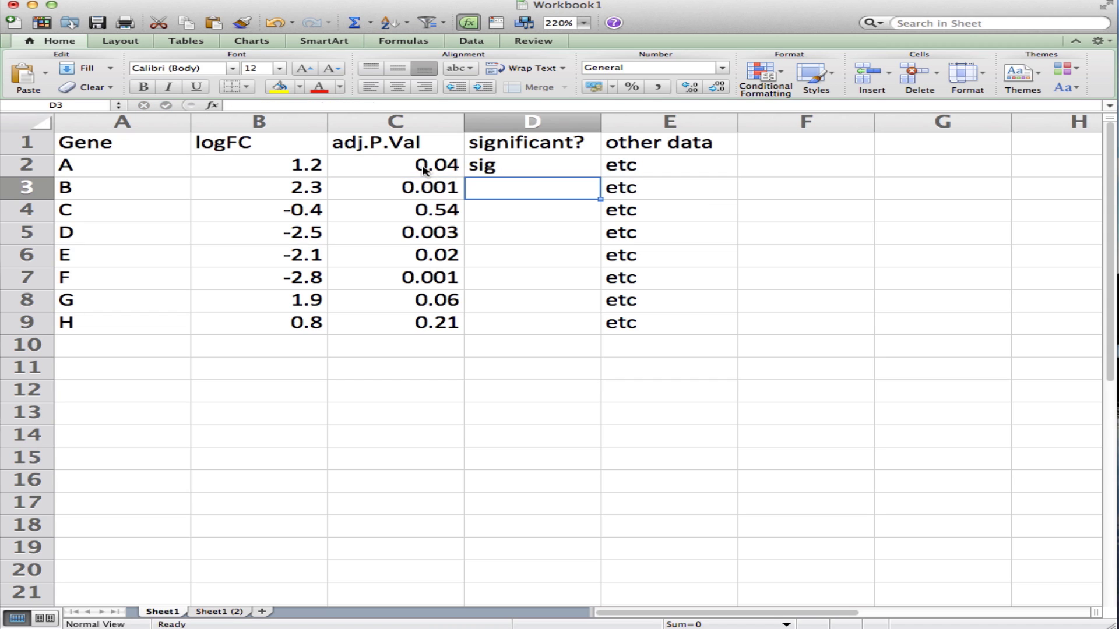
click(530, 166)
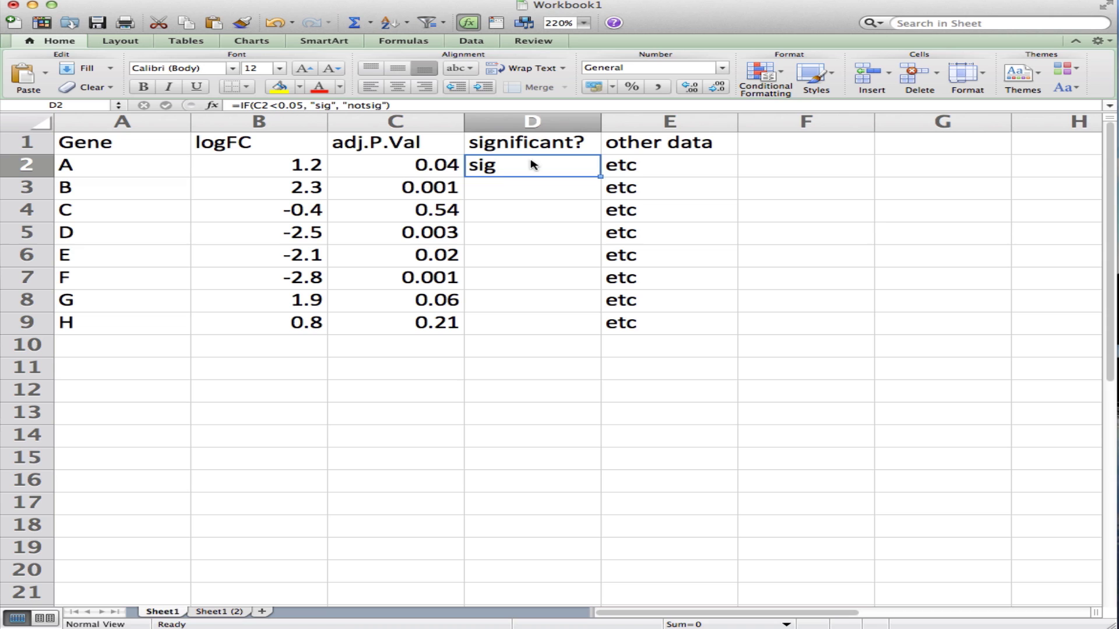
double_click(600, 177)
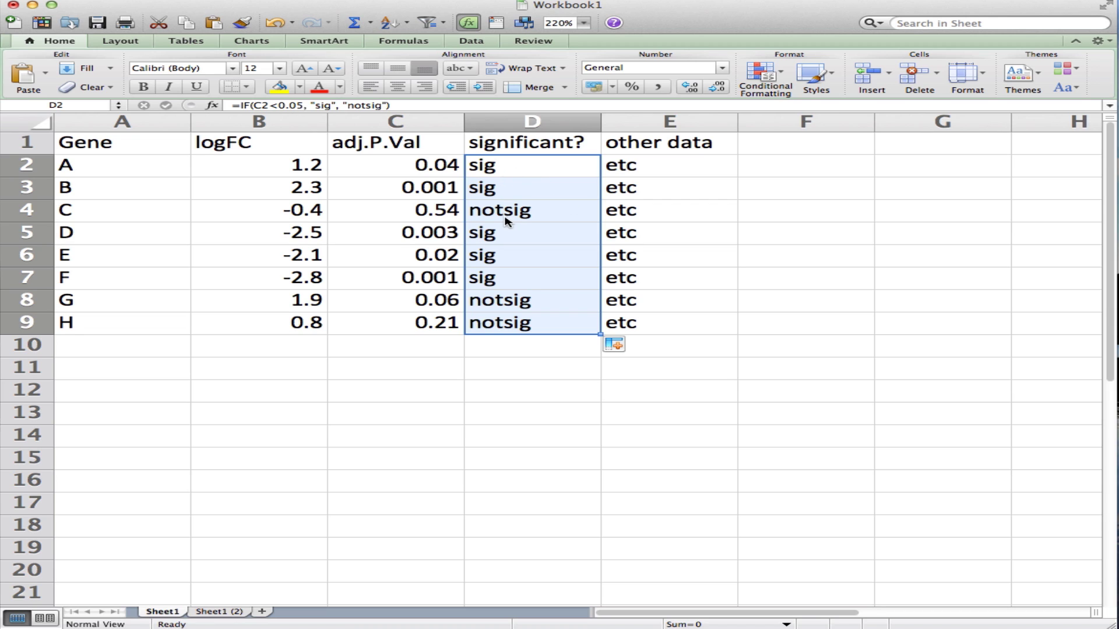
- Insert a blank column before adj.P.Val and head it 'absFC'
click(495, 173)
click(404, 143)
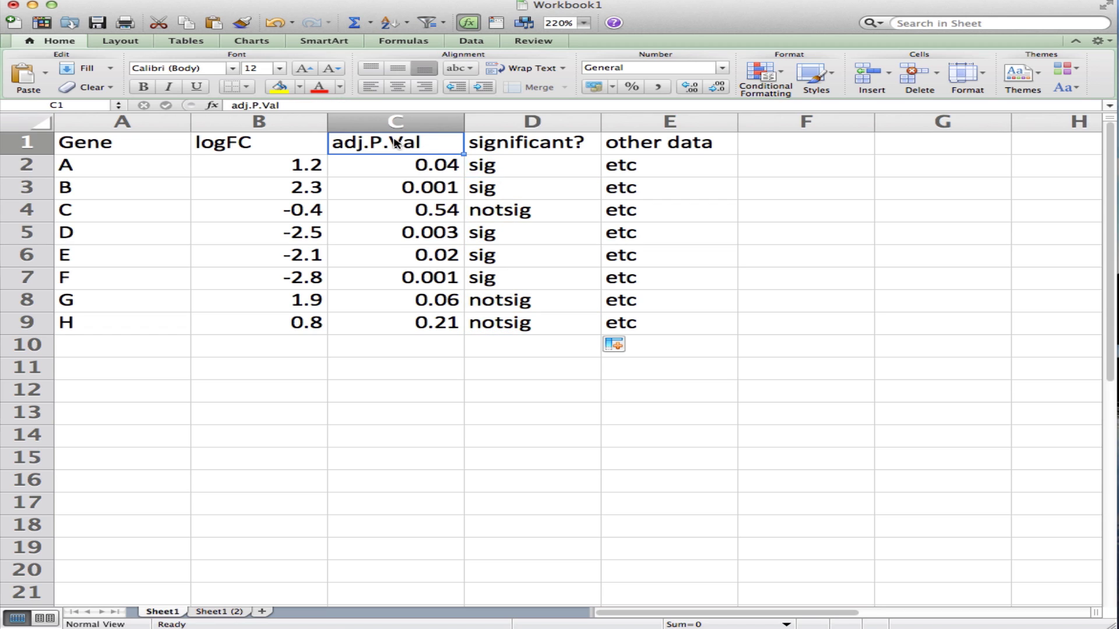
right_click(376, 129)
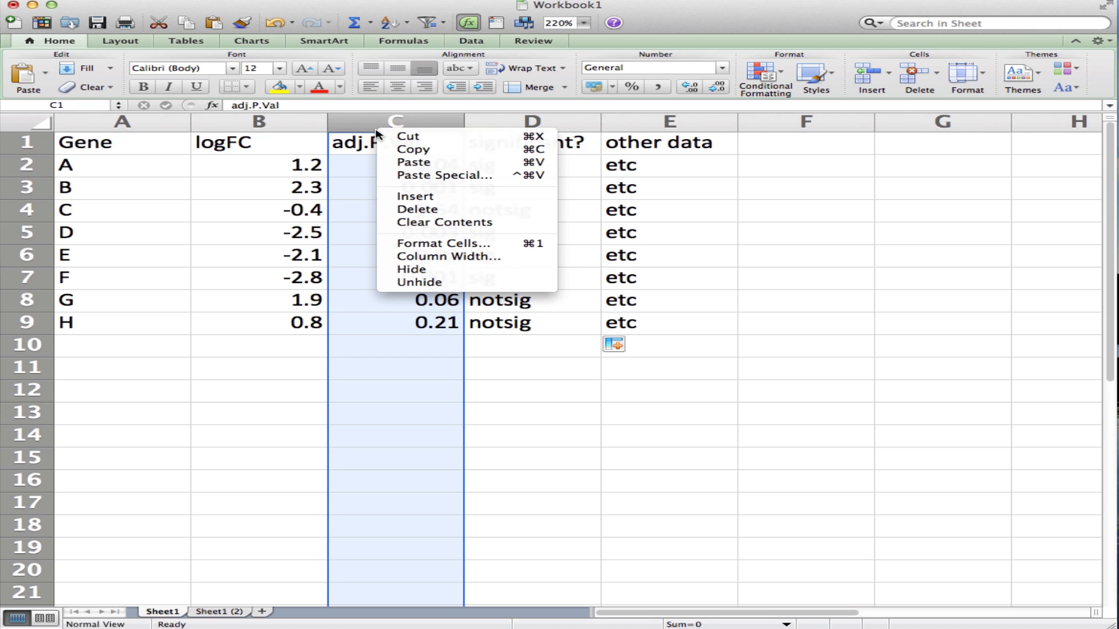
click(387, 196)
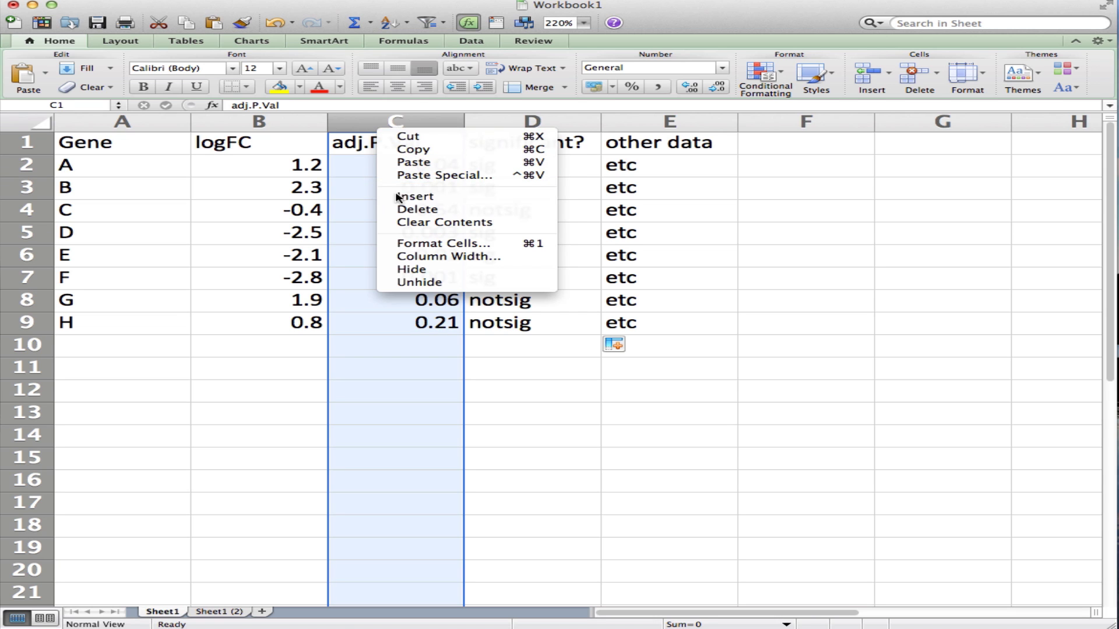
click(362, 153)
text(abs)
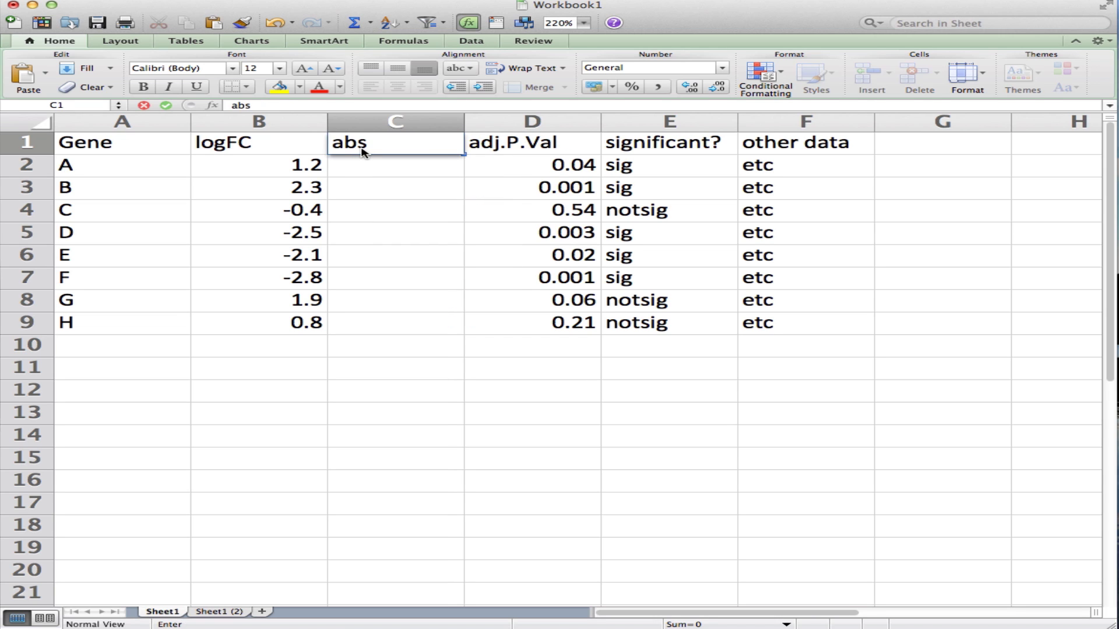
text(FC)
key(Return)
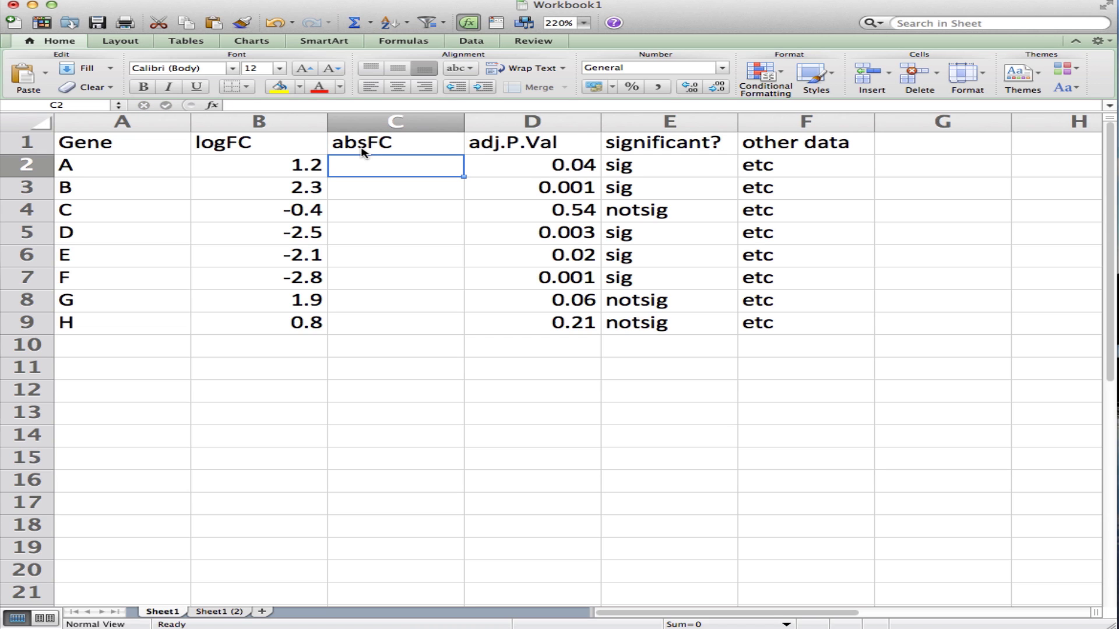
- Enter =ABS(B2) in C2 and fill it down for every gene
text(=ABS)
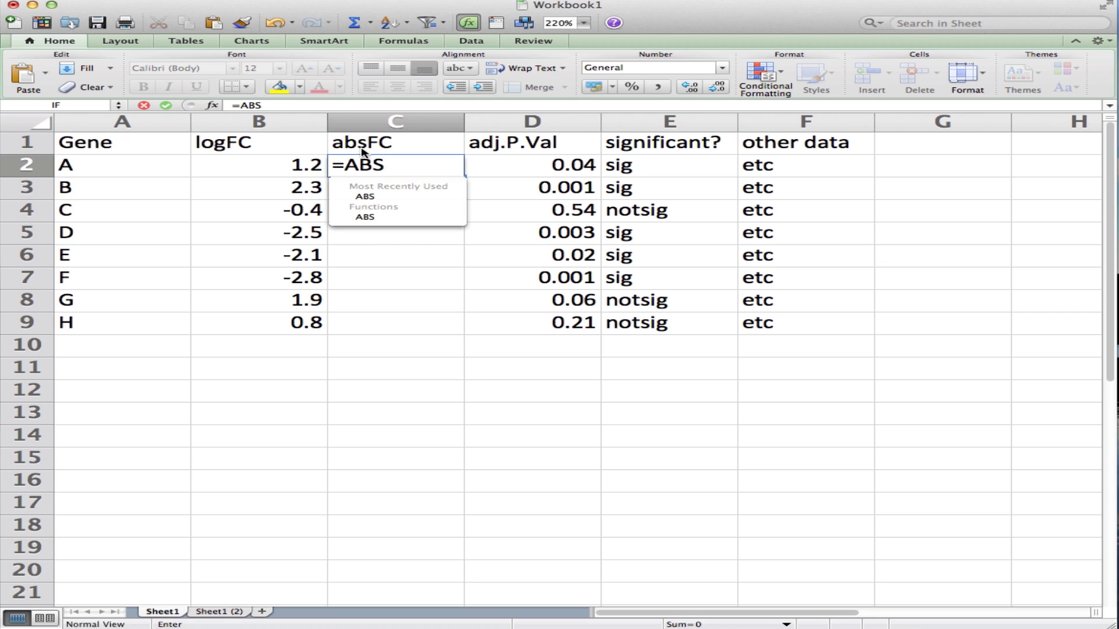
text(()
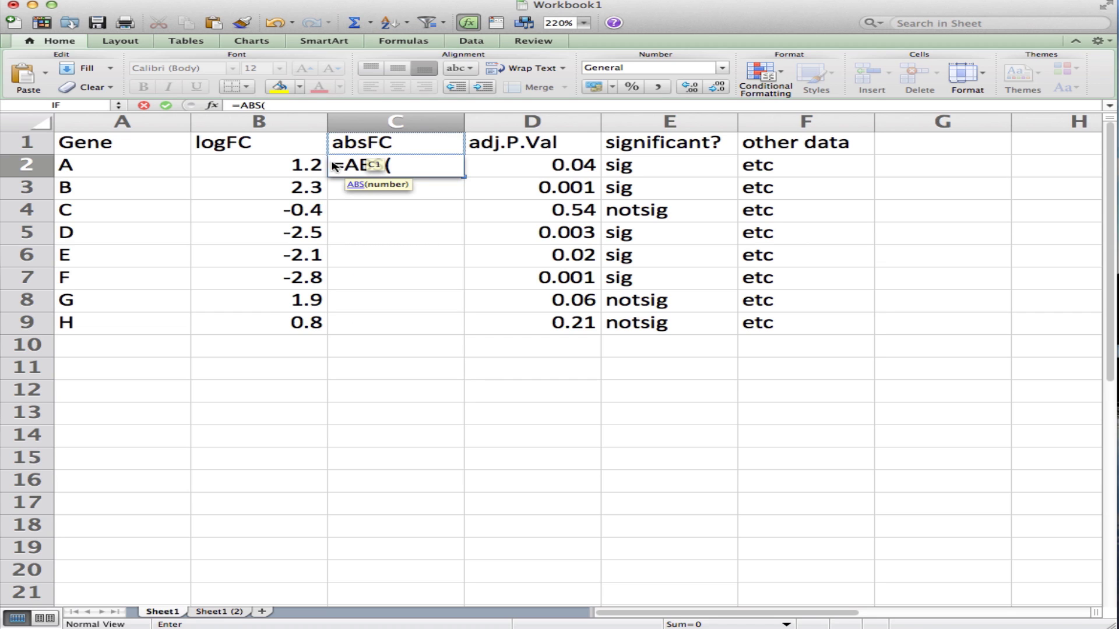
drag(324, 167, 248, 169)
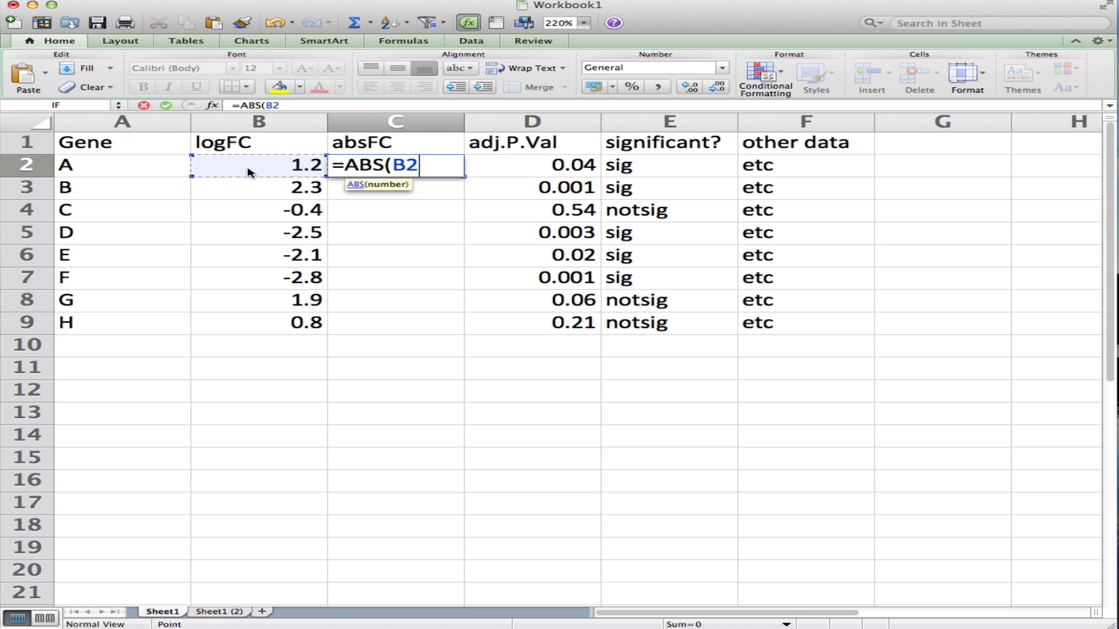
text())
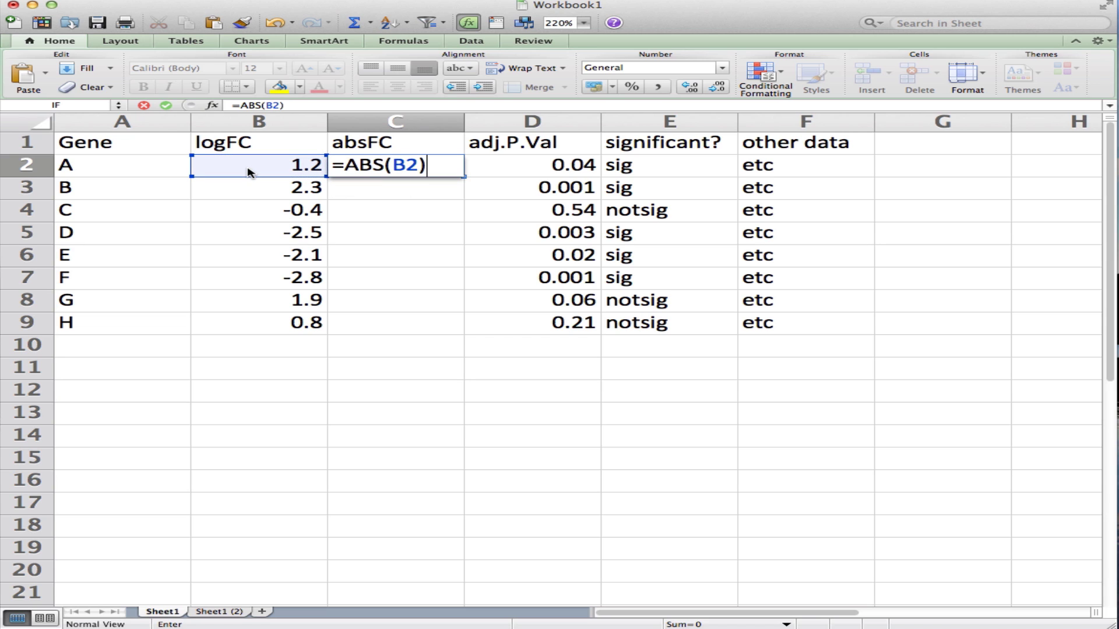
key(Return)
click(450, 172)
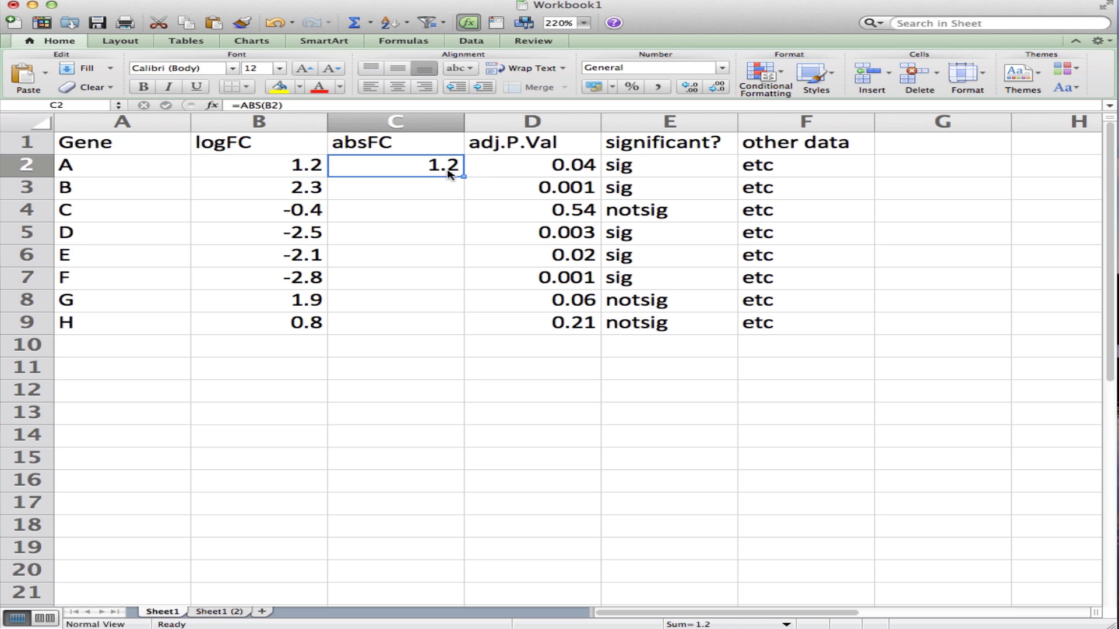
double_click(464, 176)
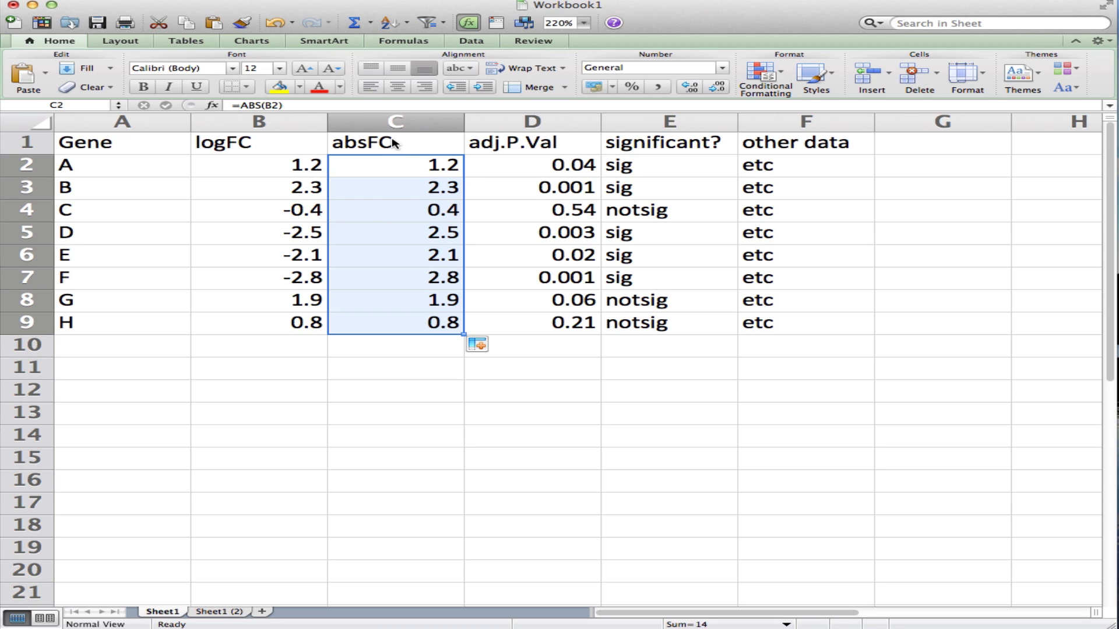
- Turn on header filters for the gene table from the Data tab
click(643, 148)
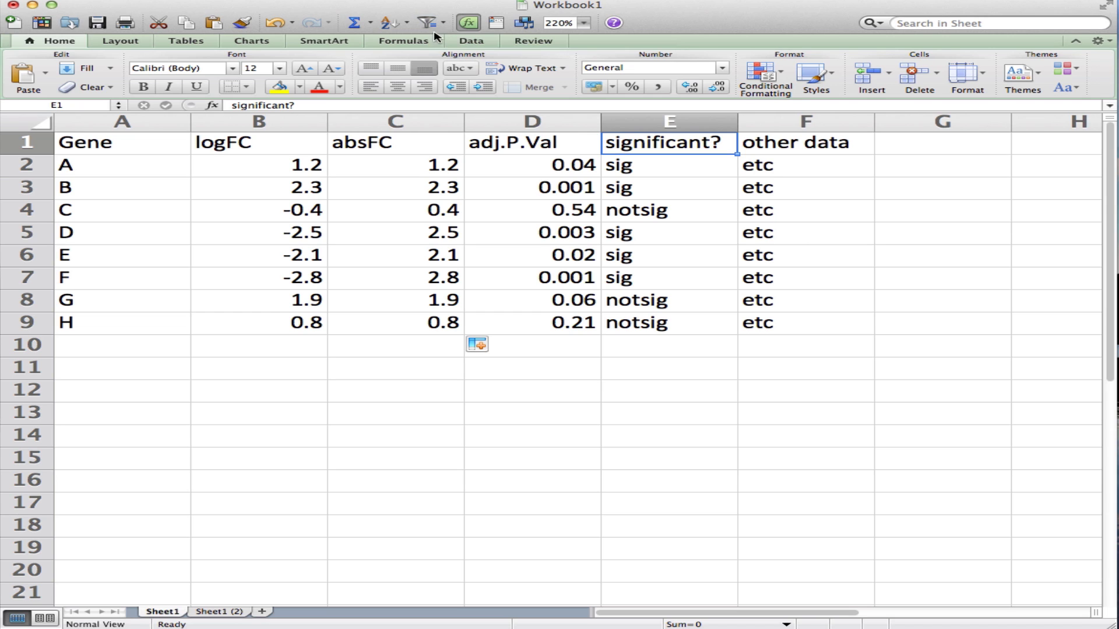
click(471, 42)
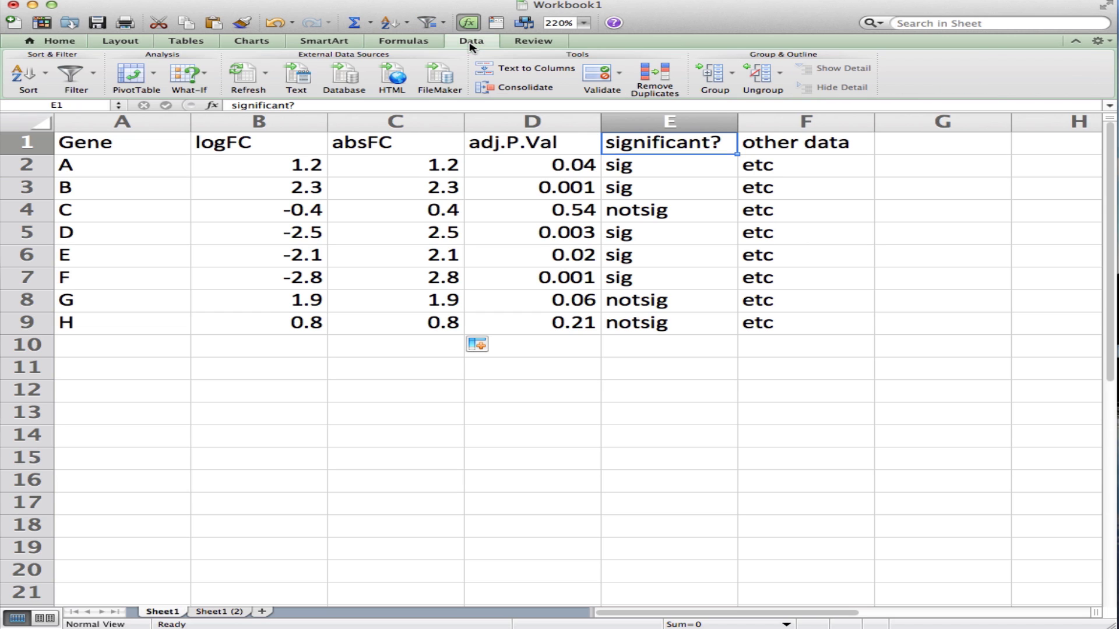
click(68, 77)
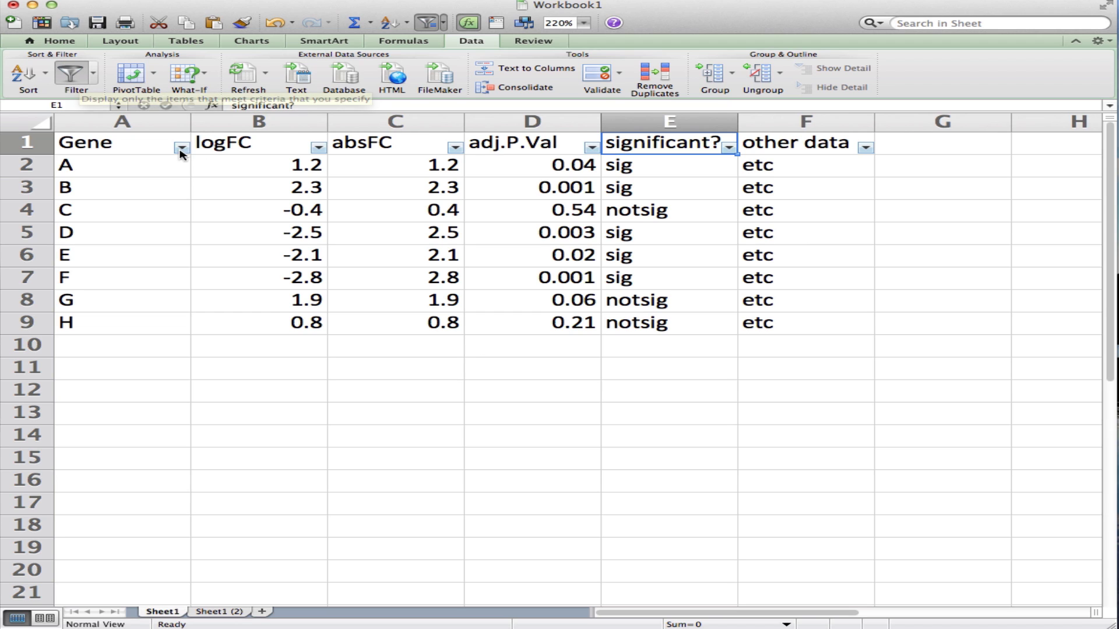
- Filter the significant? column to show only sig genes, excluding notsig
click(728, 149)
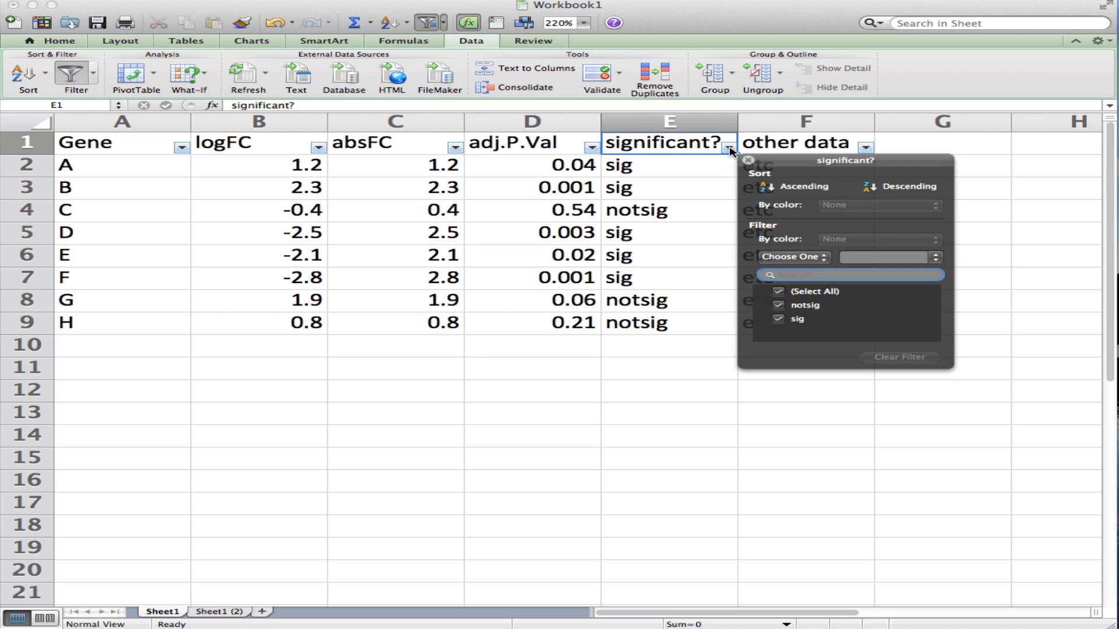
click(779, 305)
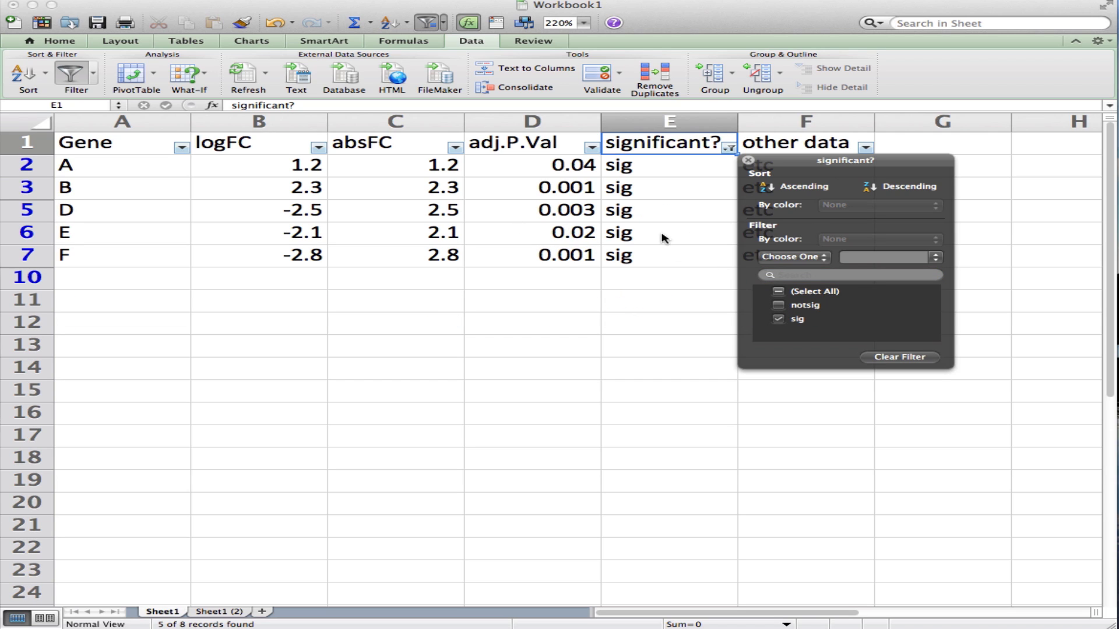
click(778, 305)
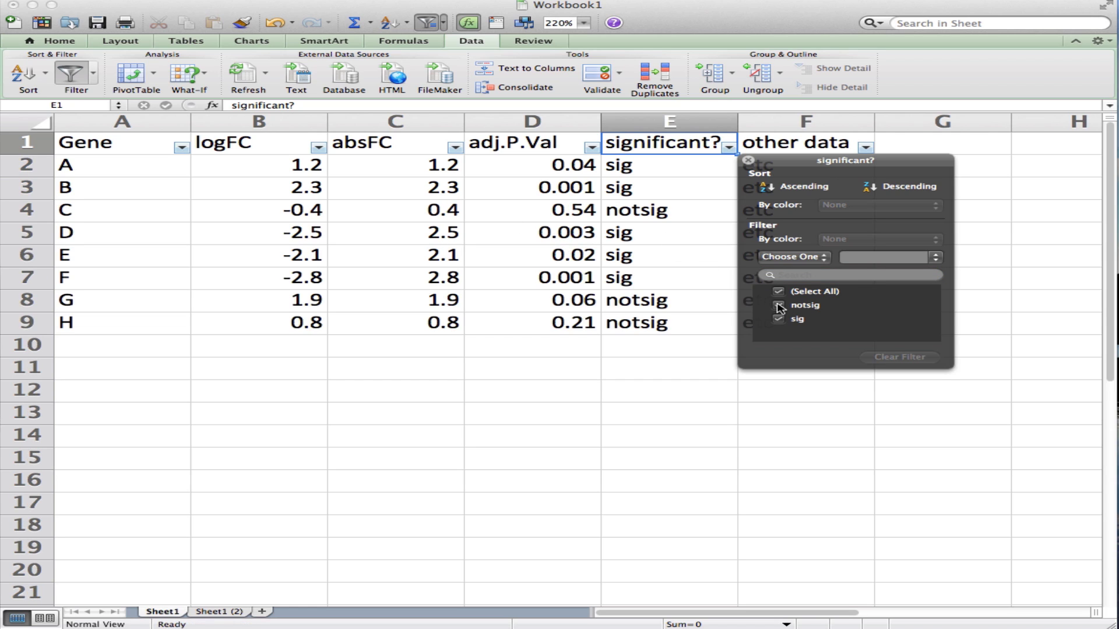
click(779, 306)
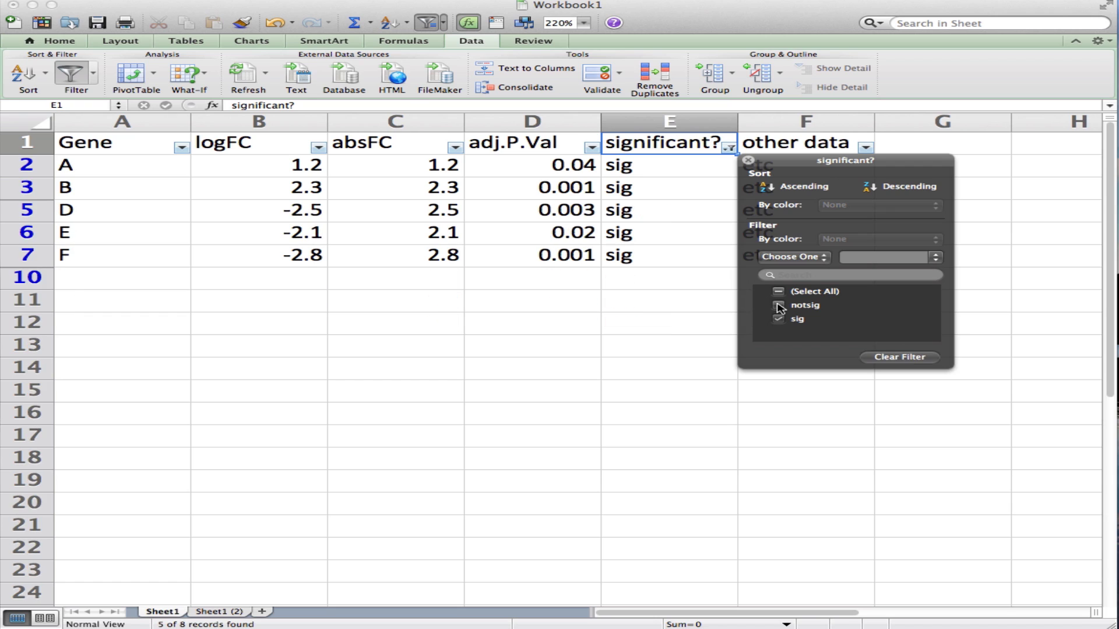
click(748, 160)
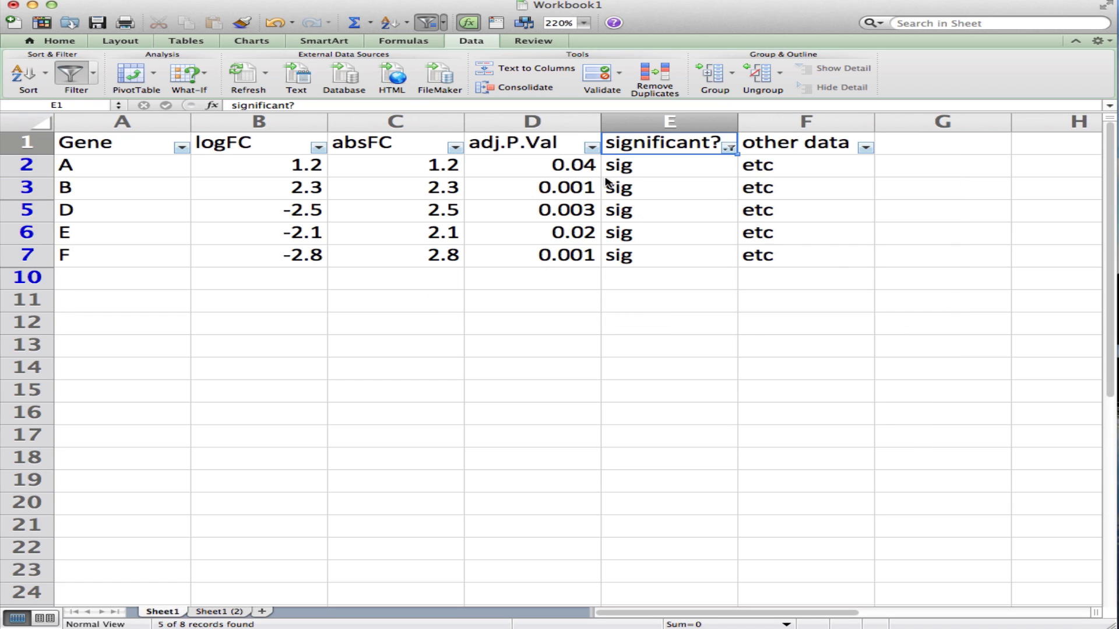
drag(629, 170, 635, 252)
- Sort the table descending by absFC, giving F, D, B, E, A
click(570, 256)
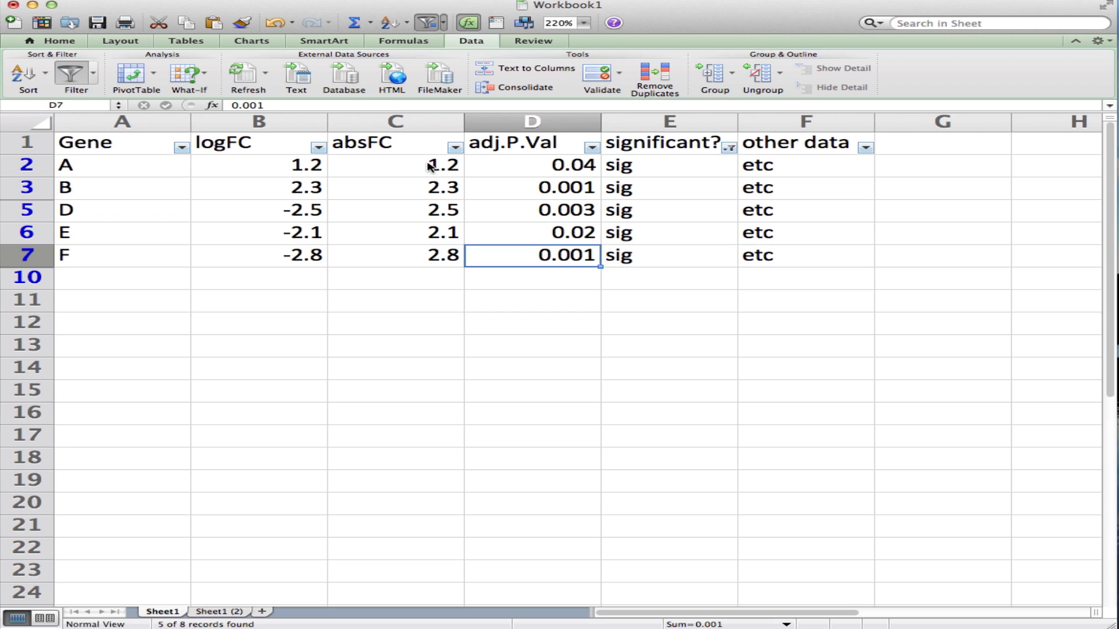
click(410, 170)
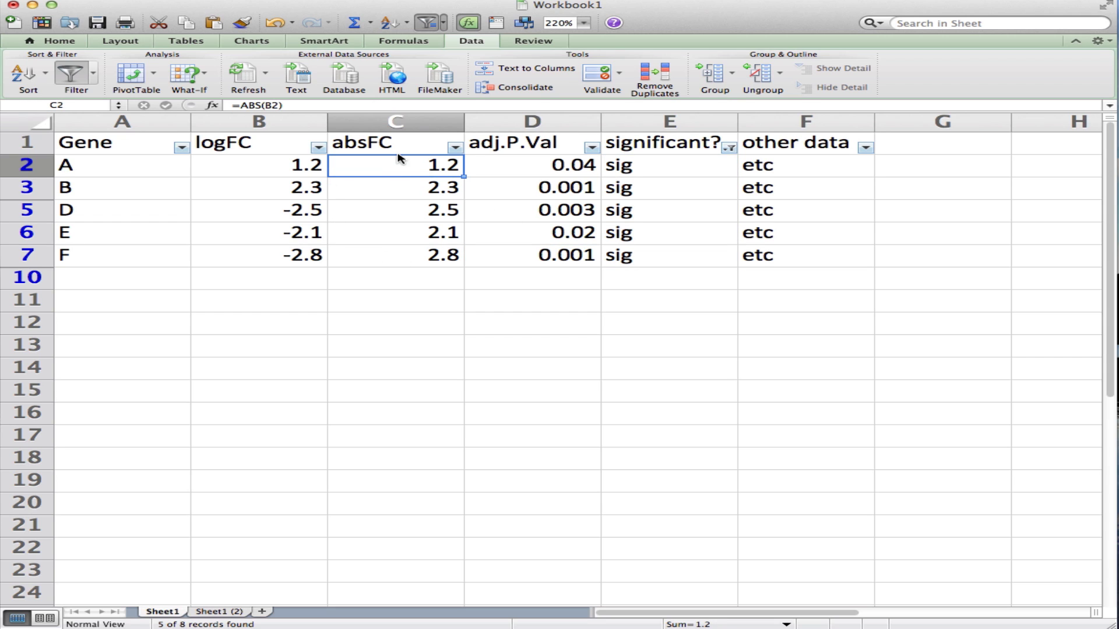
click(400, 145)
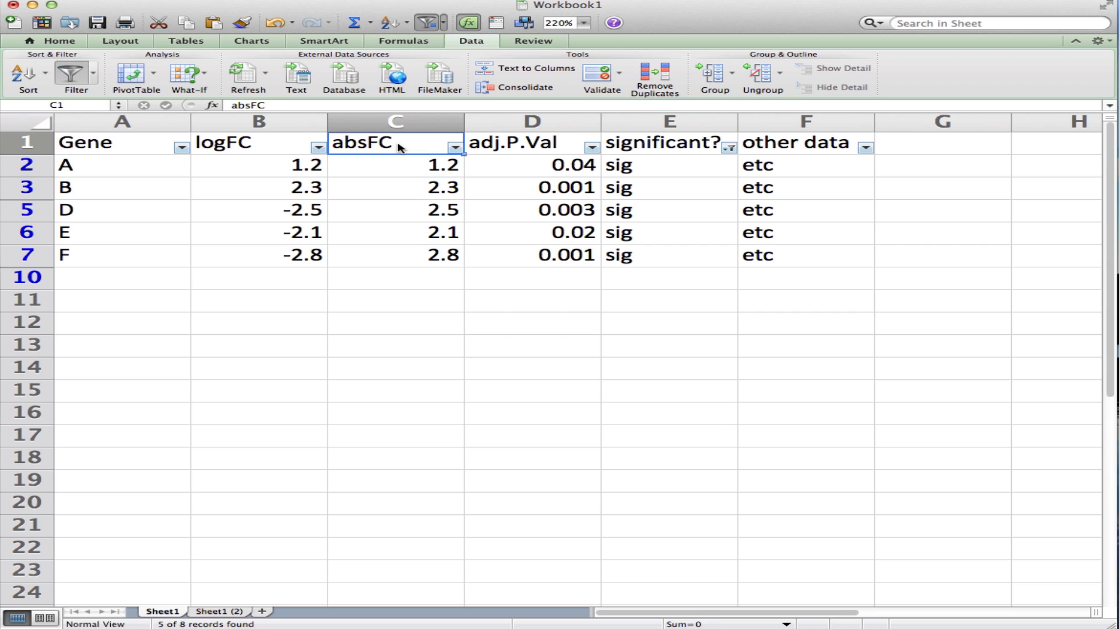
click(470, 42)
click(469, 41)
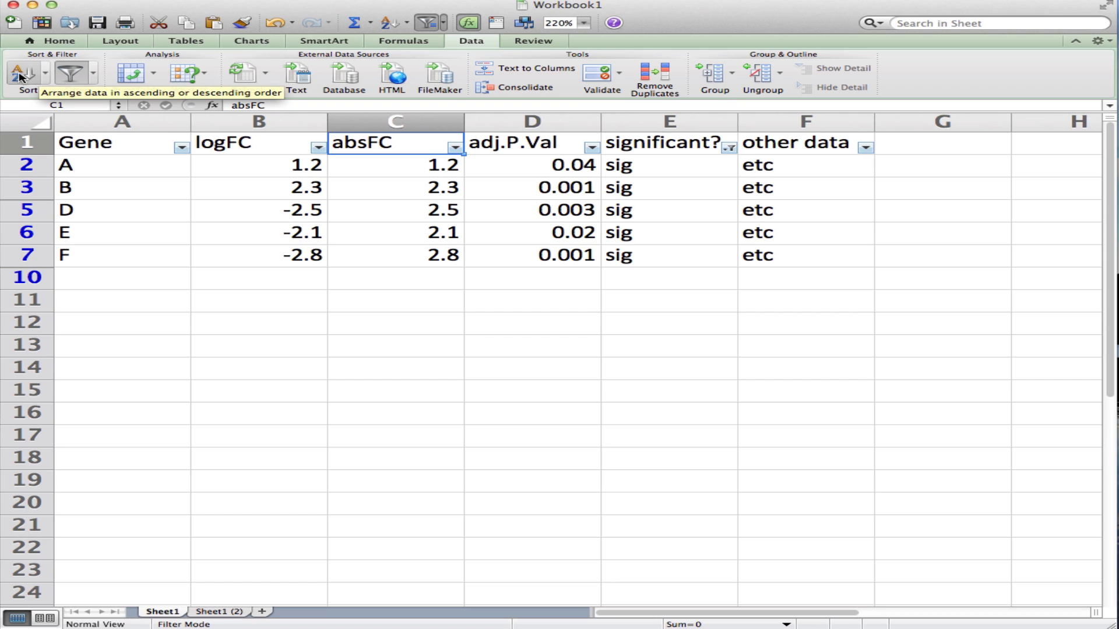
click(46, 74)
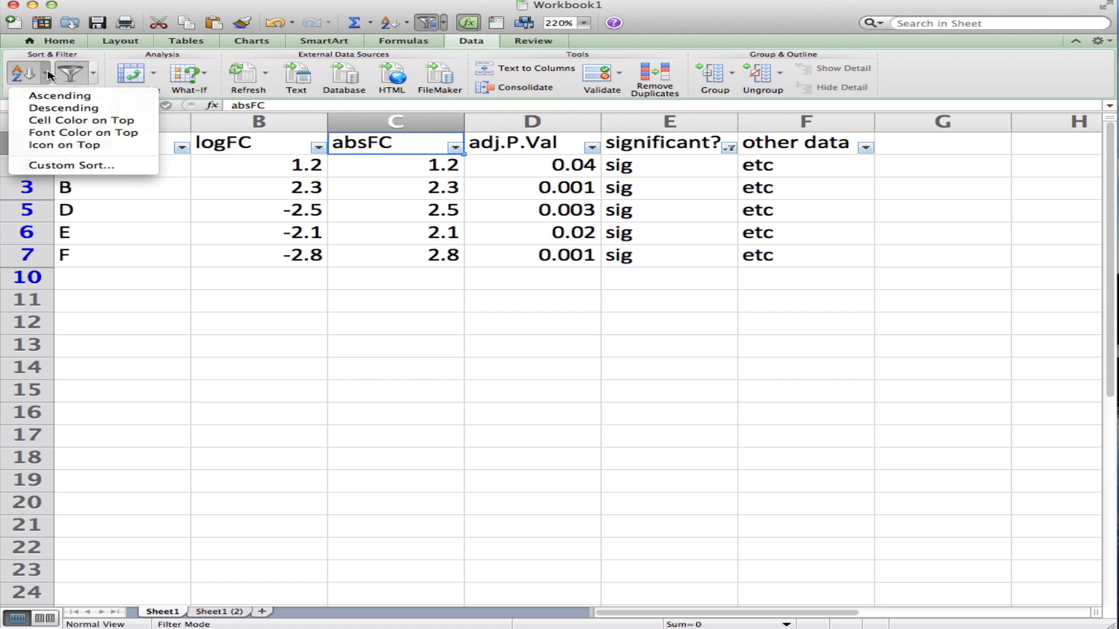
click(60, 108)
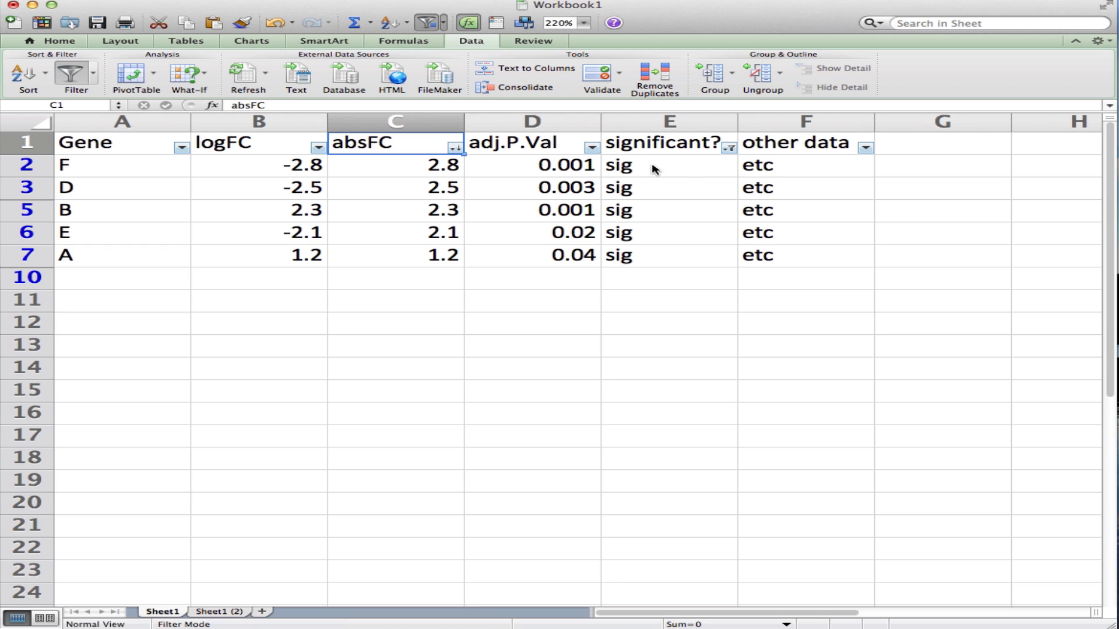
- Confirm the significant? filter still excludes notsig genes
click(729, 148)
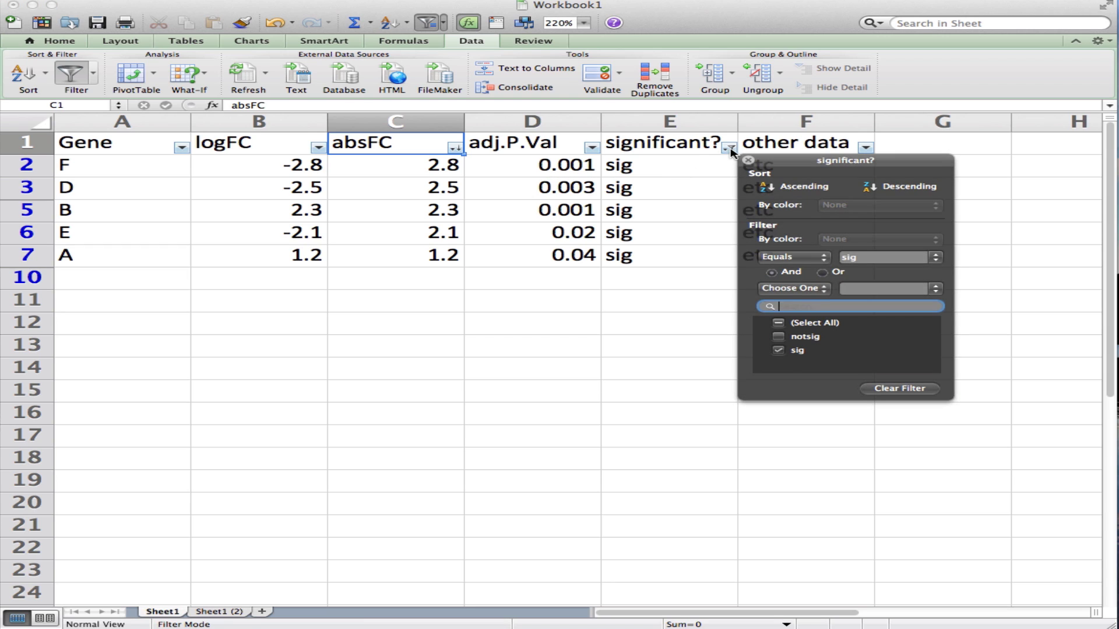
click(779, 336)
click(779, 337)
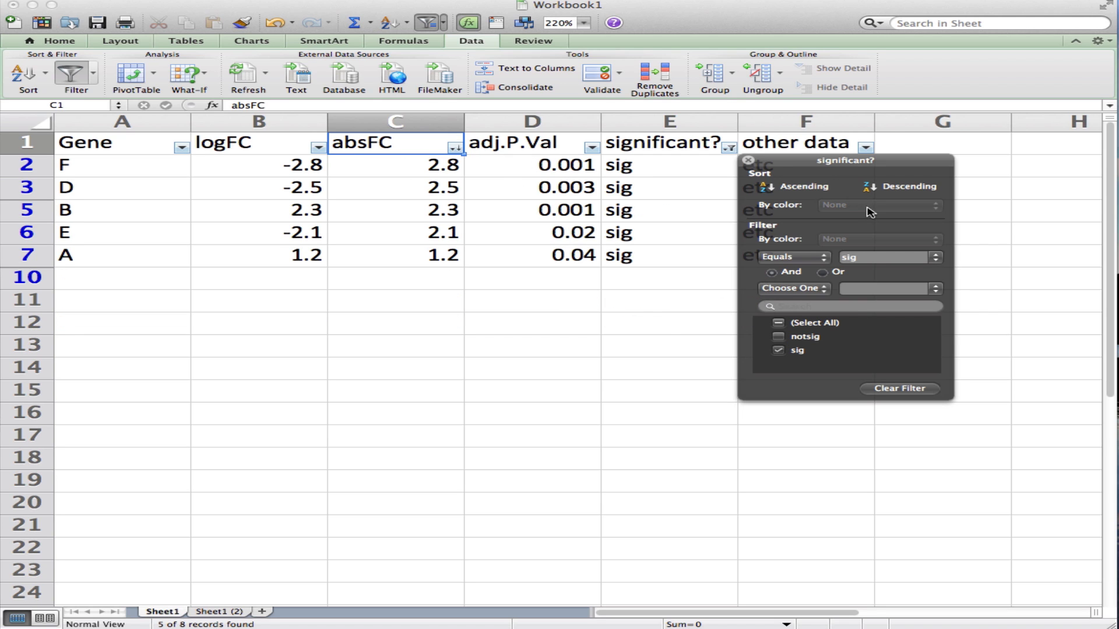
click(749, 160)
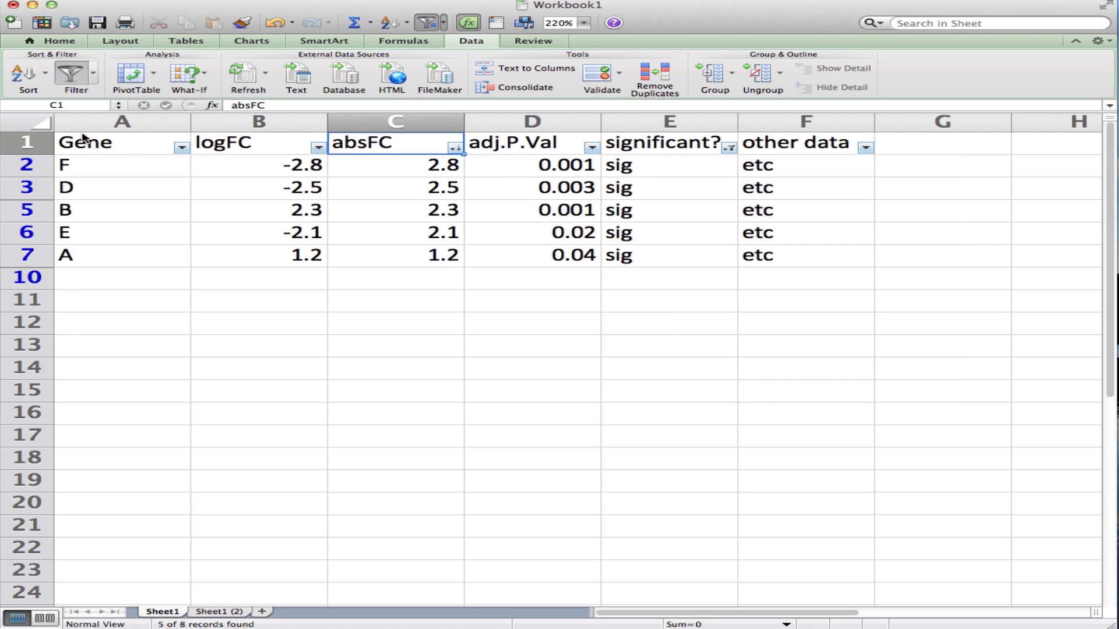